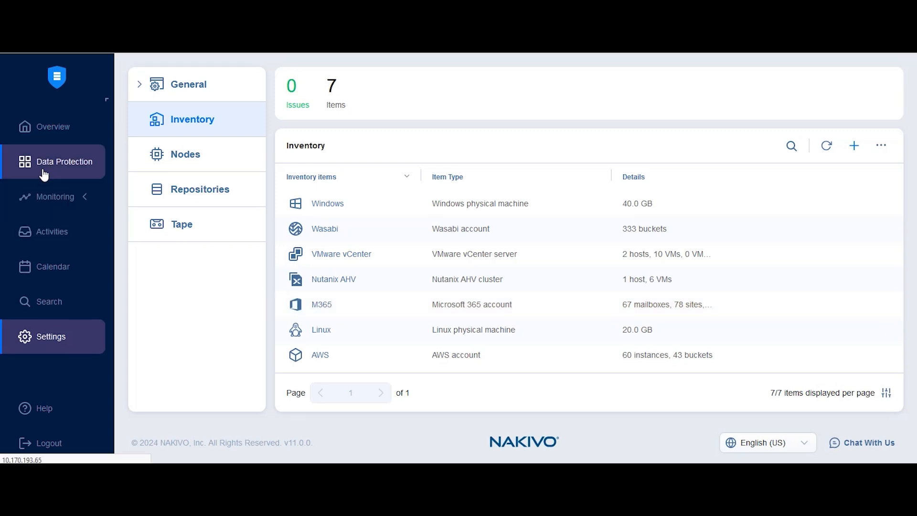
- Start a new Microsoft 365 backup job from the data protection jobs
left_click(62, 159)
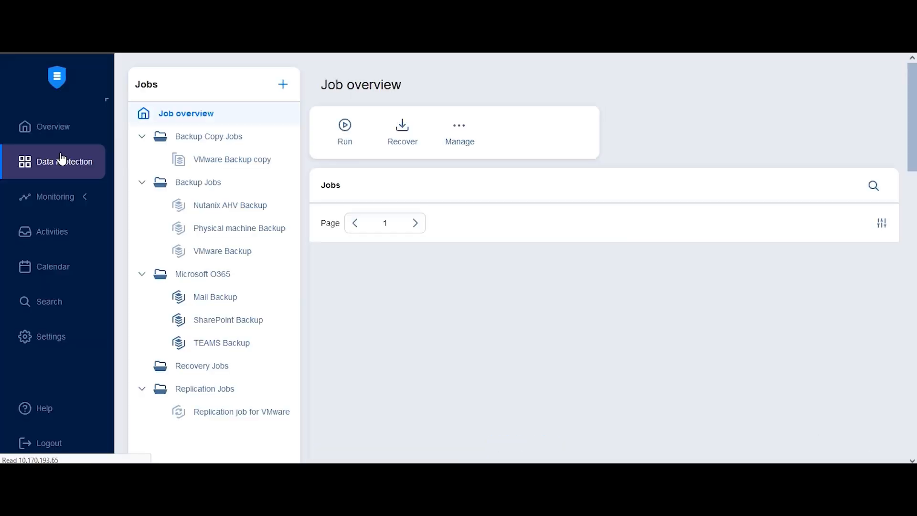
left_click(281, 86)
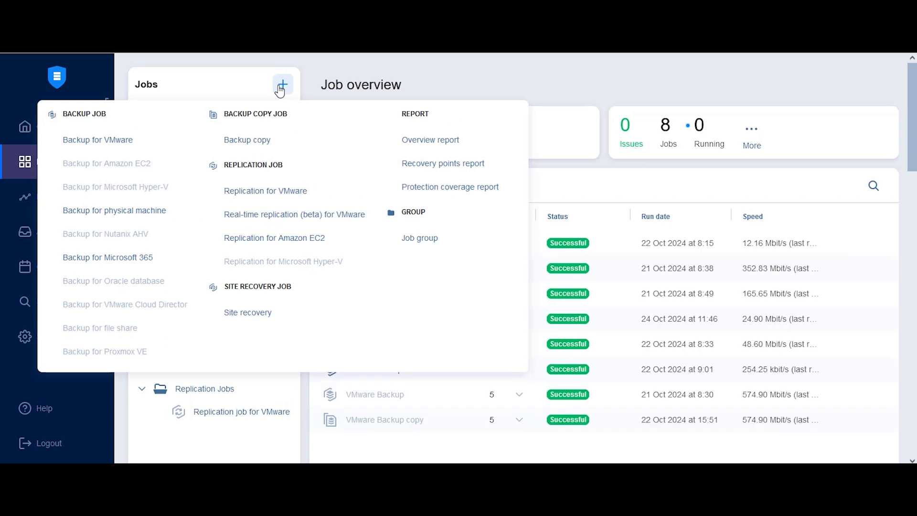
left_click(138, 262)
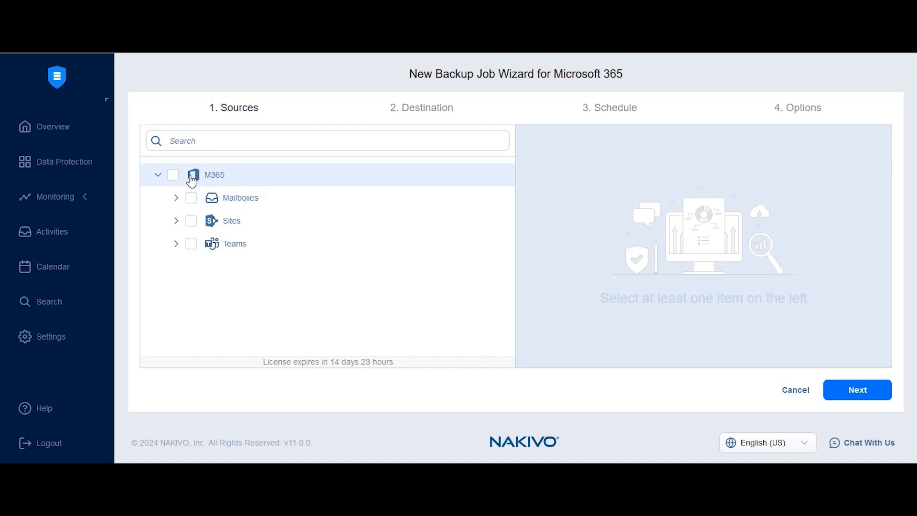
- Search the M365 sources for "se", add the seteam user mailbox to the job, and continue to the destination
left_click(158, 175)
left_click(158, 175)
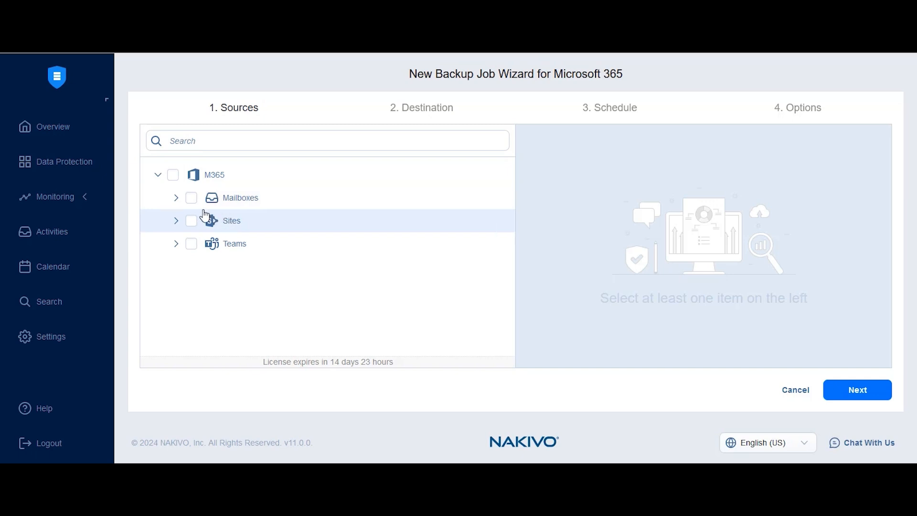
left_click(225, 203)
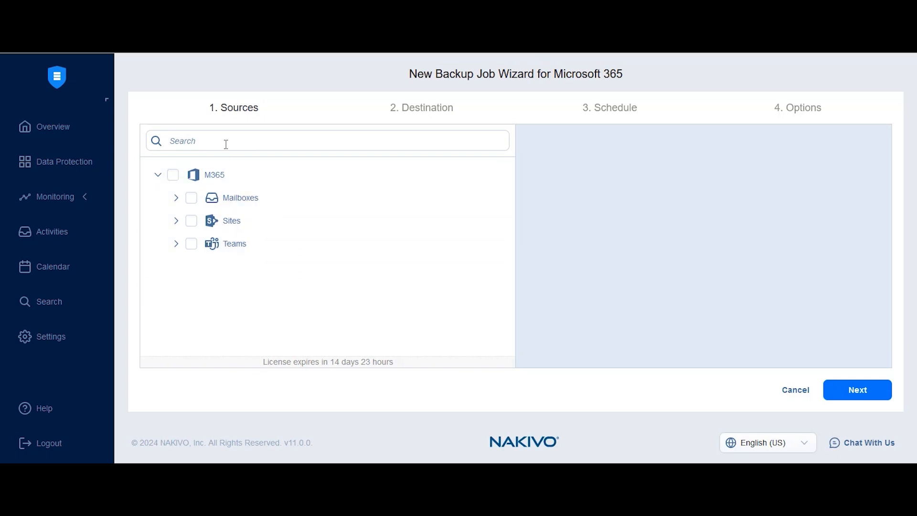
type("se")
left_click(228, 290)
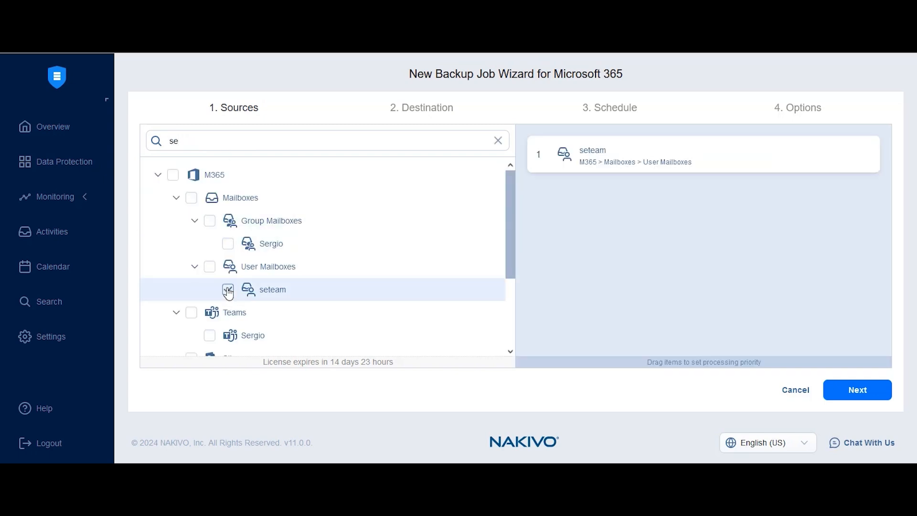
left_click(863, 391)
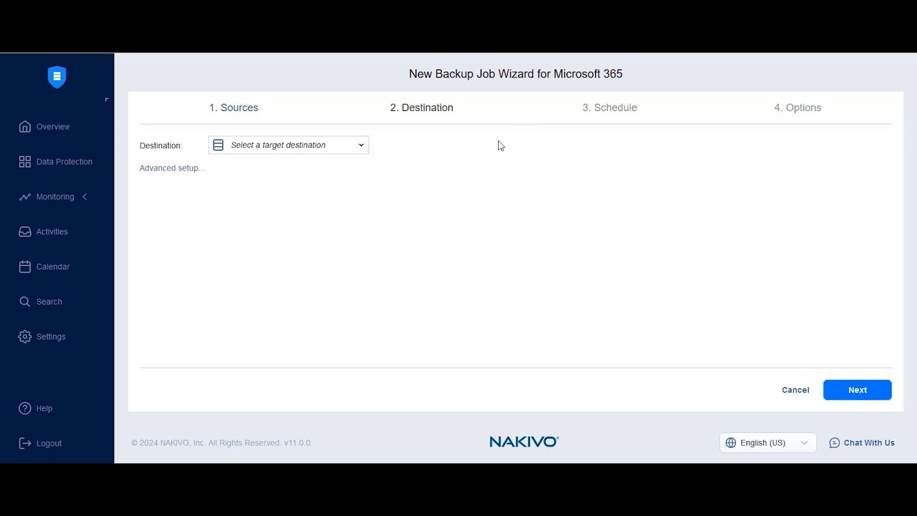
- Set Wasabi as the backup destination and continue to the schedule
left_click(280, 149)
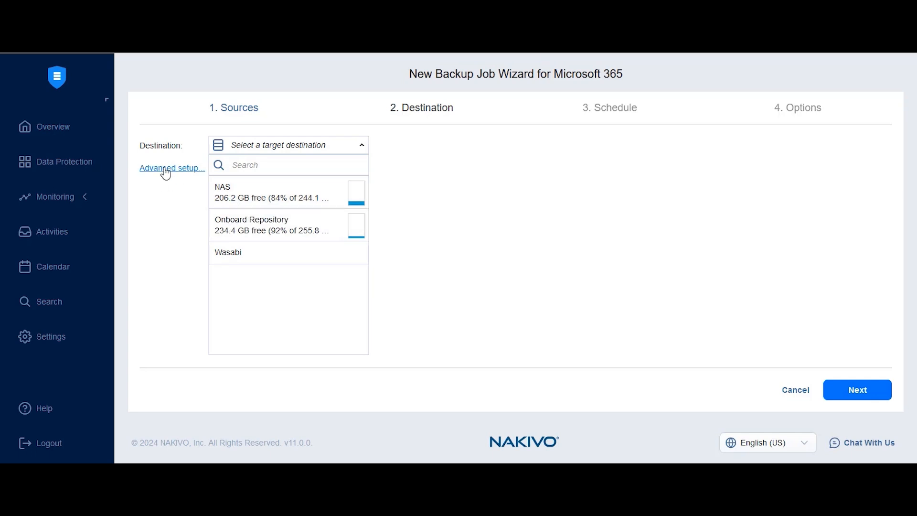
left_click(248, 252)
left_click(864, 389)
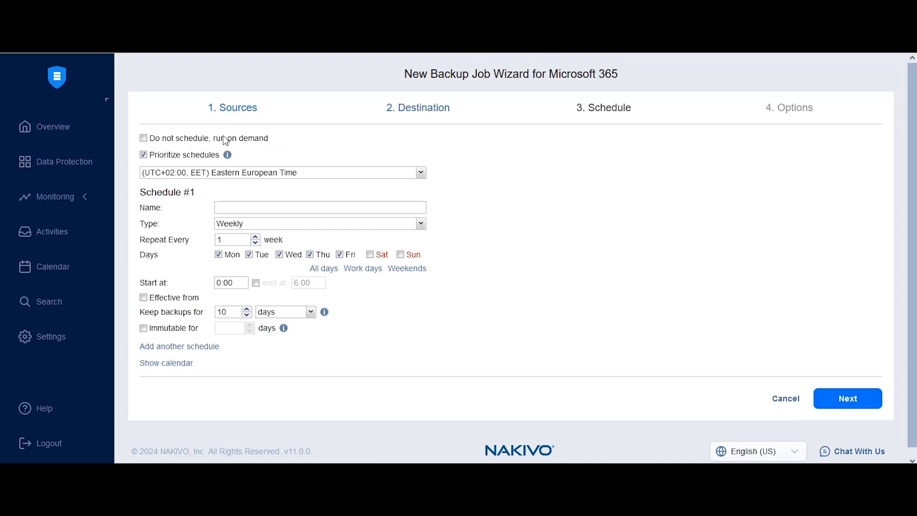
- Review the available schedule types and the time units for keeping backups
left_click(258, 227)
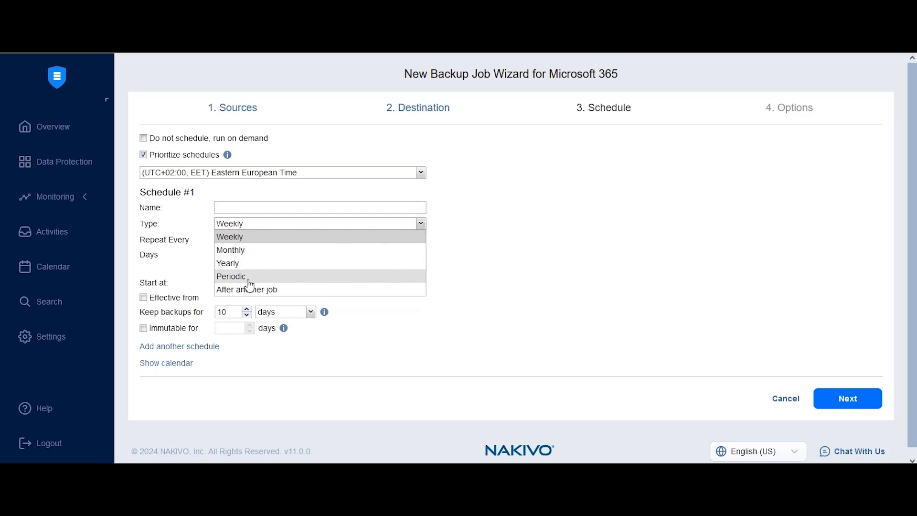
left_click(510, 273)
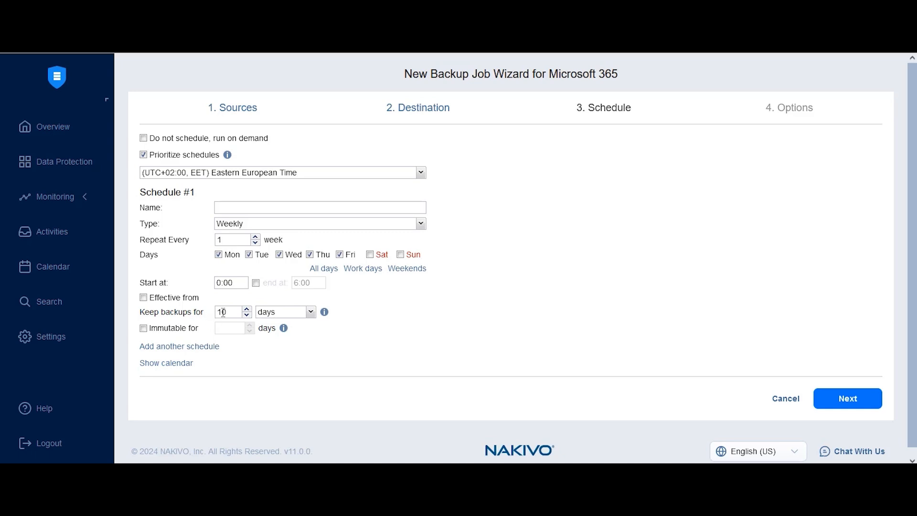
left_click(270, 315)
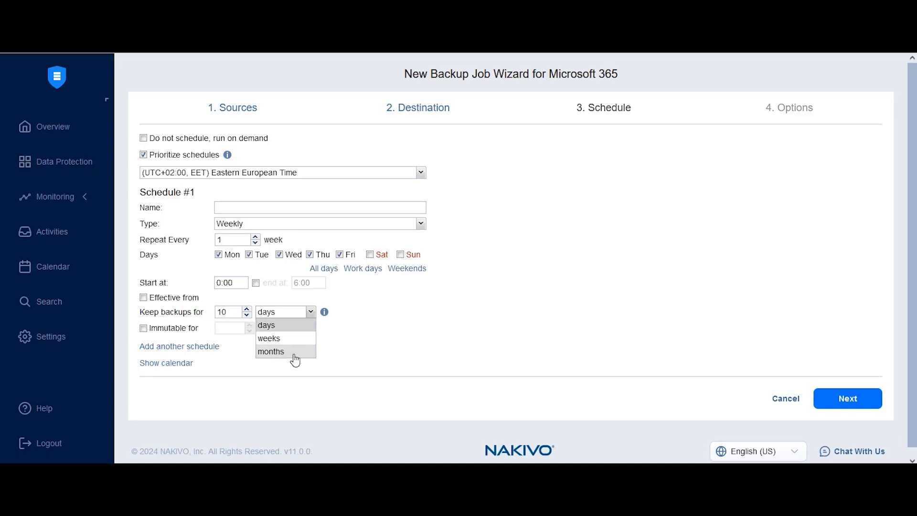
left_click(383, 304)
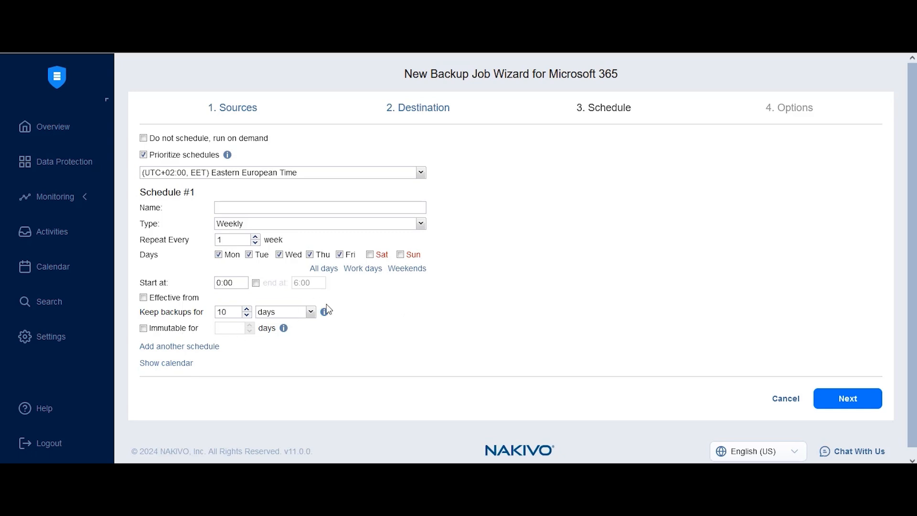
- Add a second schedule to the backup job
left_click(179, 347)
scroll(297, 344, "down", 3)
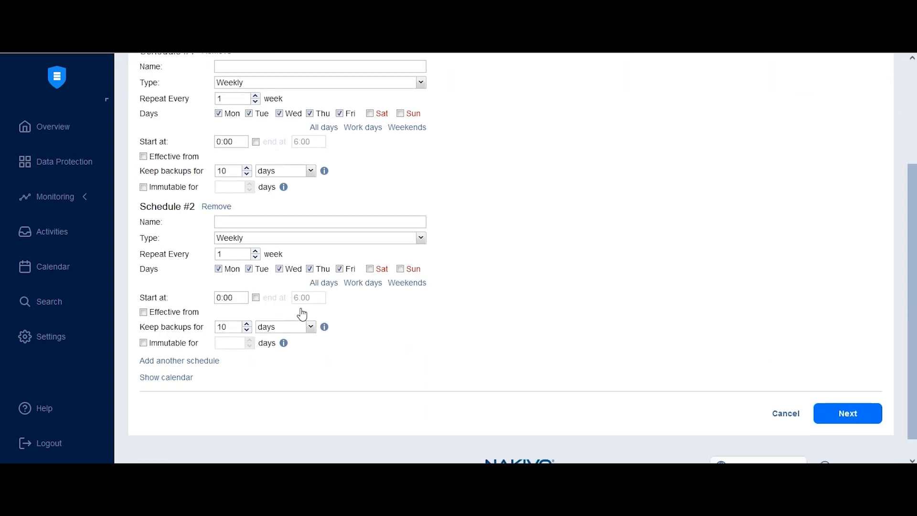
scroll(360, 310, "up", 3)
- Change Schedule #1 to the Periodic type with its run interval in days
left_click(252, 224)
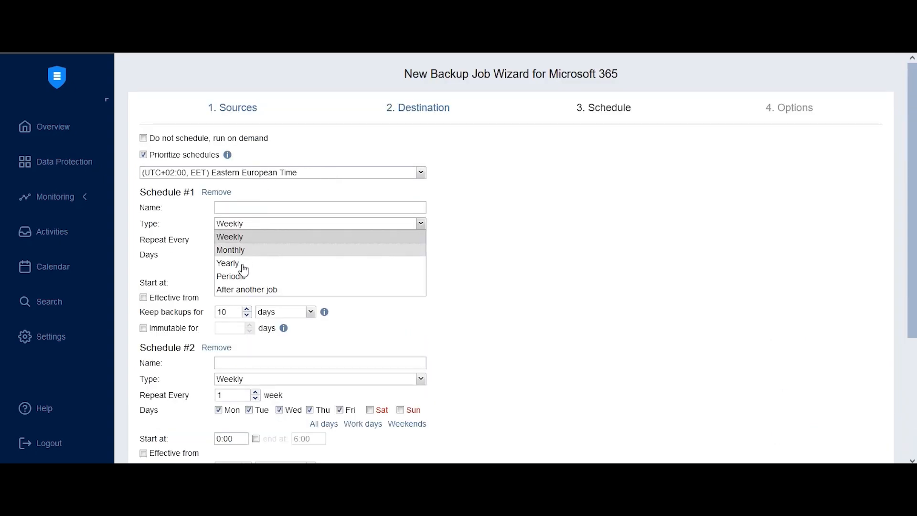
left_click(248, 274)
left_click(270, 243)
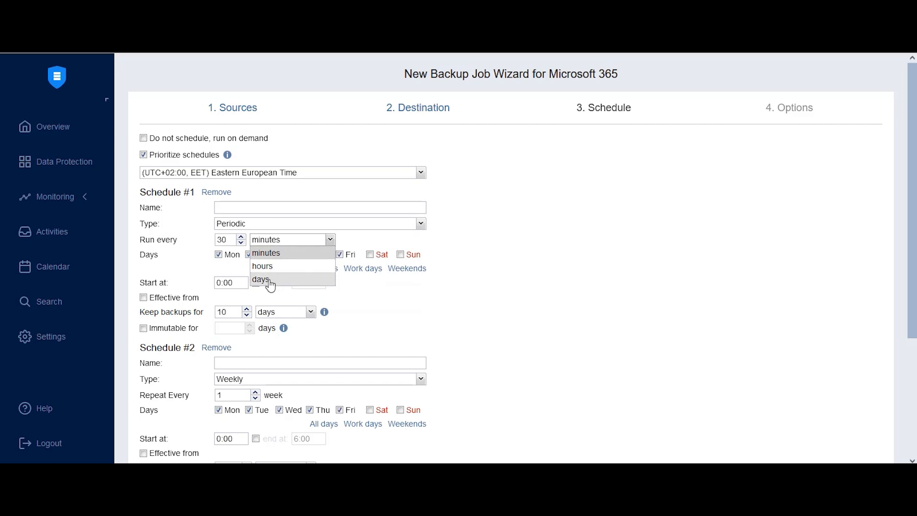
left_click(268, 278)
scroll(340, 288, "down", 3)
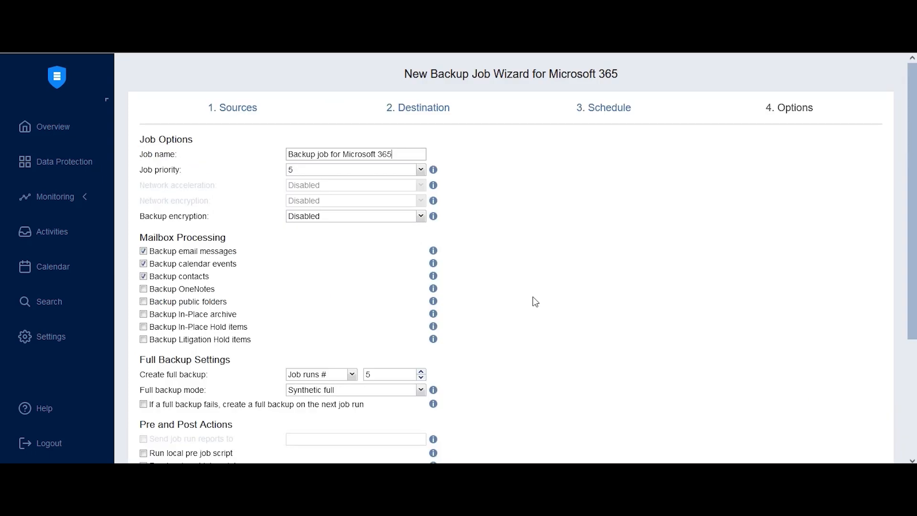
- Review the job priority choices and the network settings in the job options
scroll(501, 248, "down", 1)
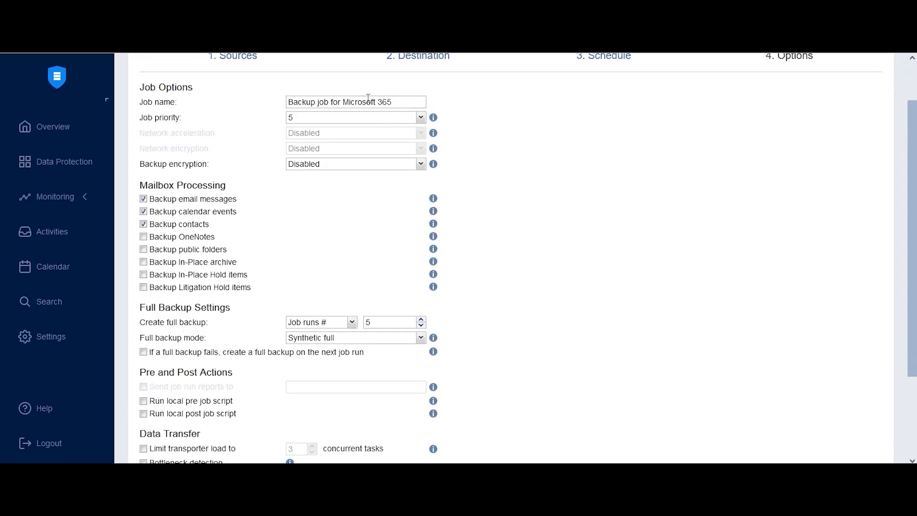
left_click(354, 123)
left_click(472, 166)
mouse_move(366, 139)
scroll(460, 143, "down", 2)
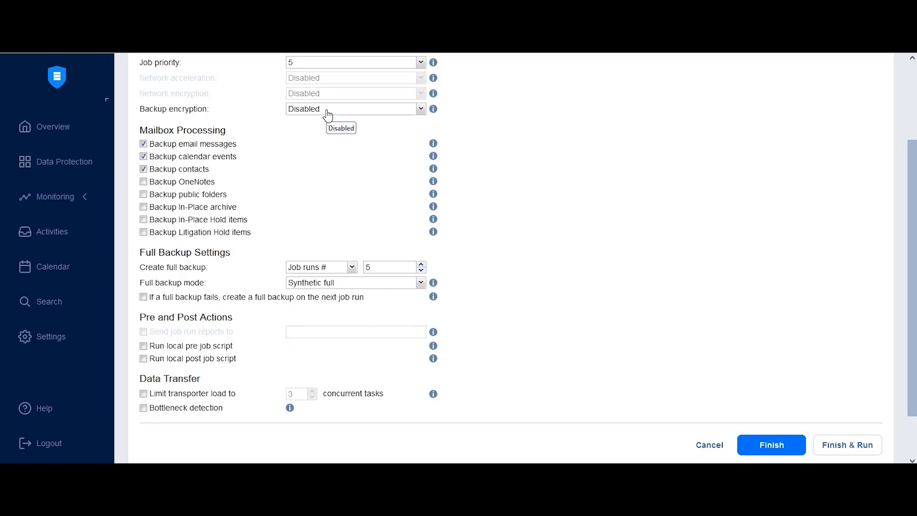
- Try enabling backup encryption with a newly created password, and cancel the password setup
left_click(327, 115)
left_click(327, 135)
left_click(455, 109)
left_click(353, 215)
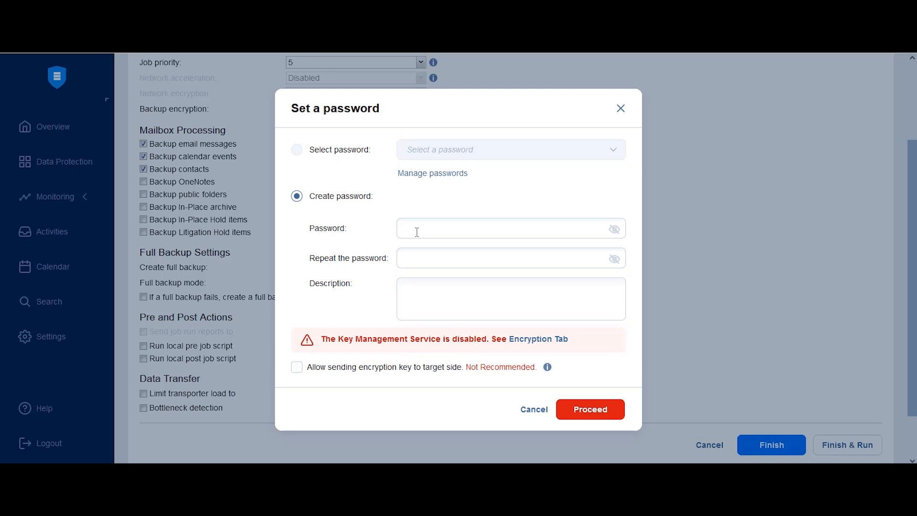
left_click(534, 411)
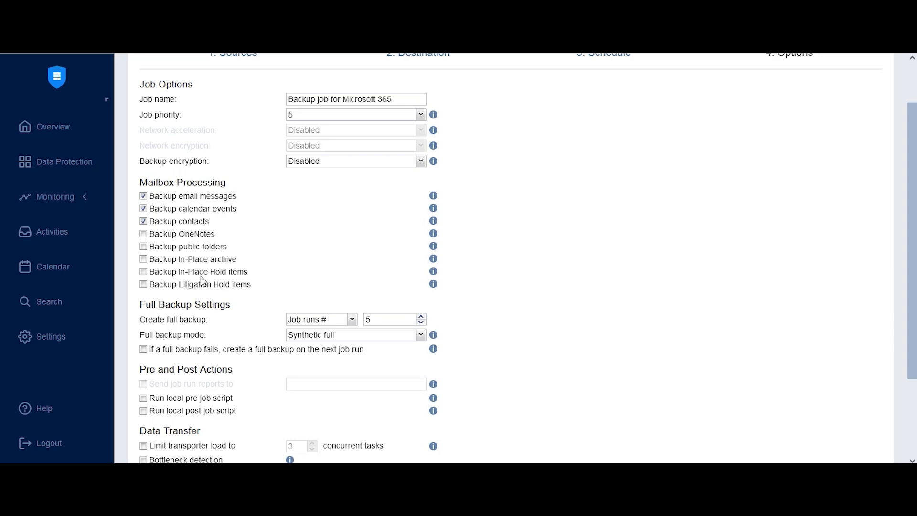
- Review the full backup mode choices and the settings for running a local pre job script
scroll(166, 307, "down", 2)
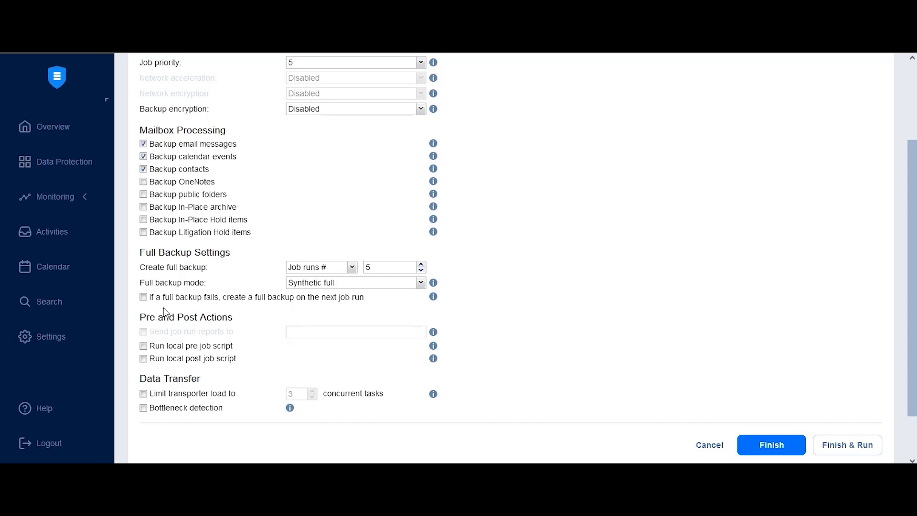
left_click(318, 285)
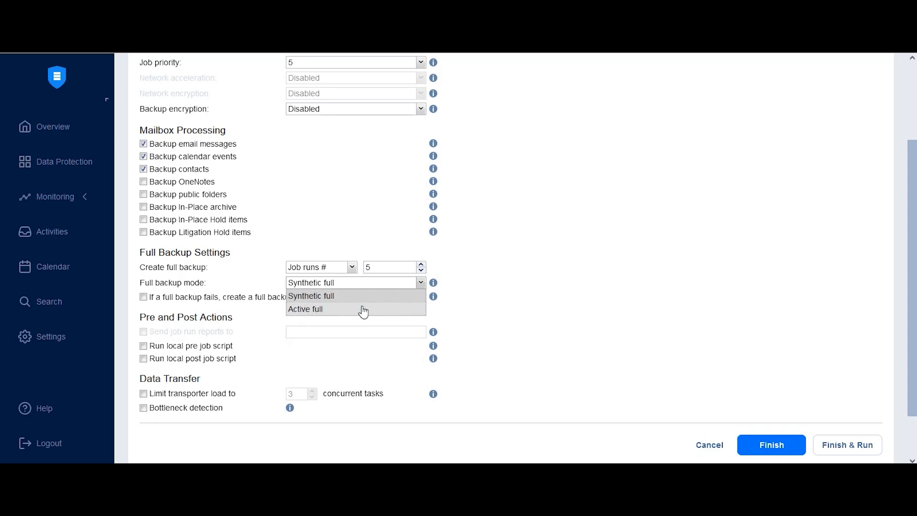
left_click(459, 289)
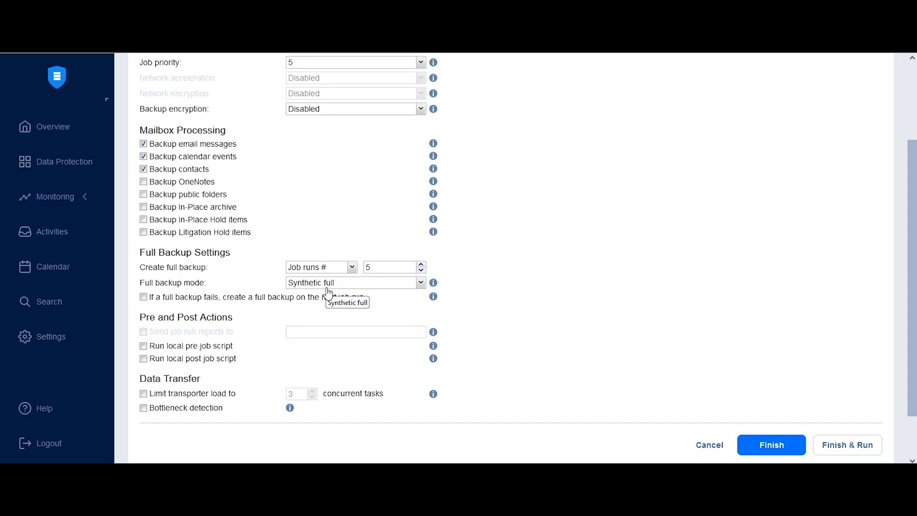
scroll(412, 287, "down", 2)
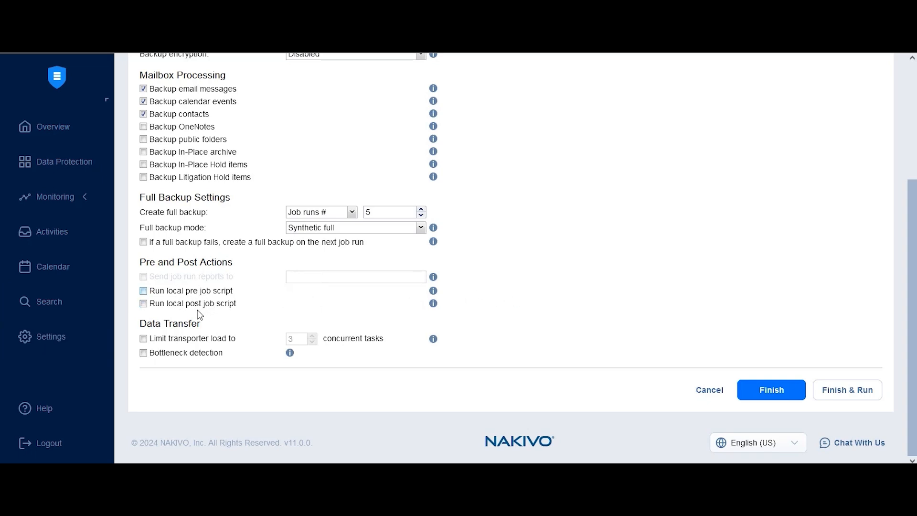
left_click(144, 291)
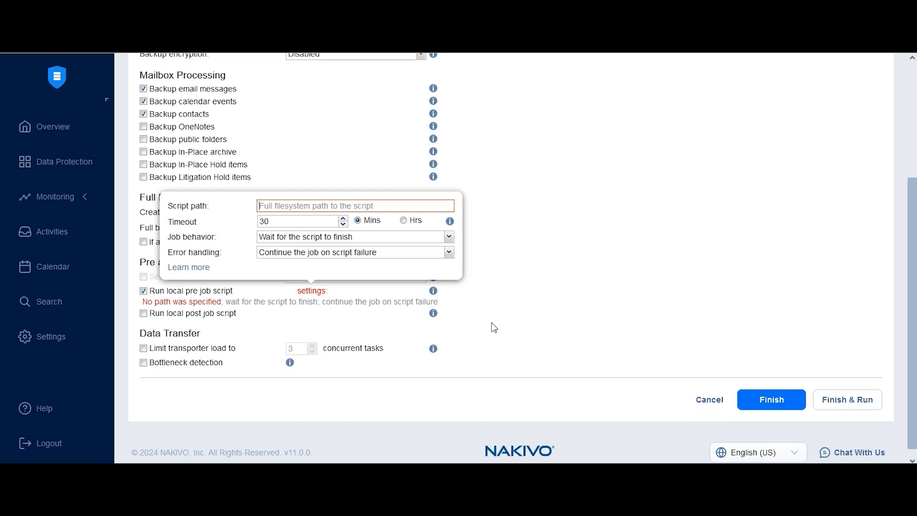
left_click(144, 291)
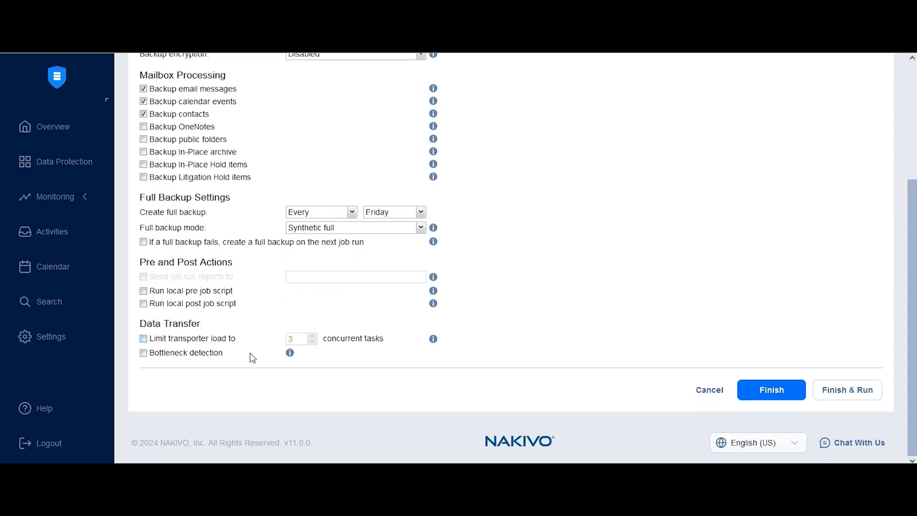
- Enable the transporter load limit and set it to 3 concurrent tasks
left_click(190, 339)
key("Tab")
type("6")
left_click_drag(294, 339, 269, 339)
type("3")
left_click_drag(162, 353, 164, 353)
left_click(176, 359)
- Finish the Microsoft 365 backup job, run it immediately, and view its progress and items
left_click(845, 392)
left_click(580, 342)
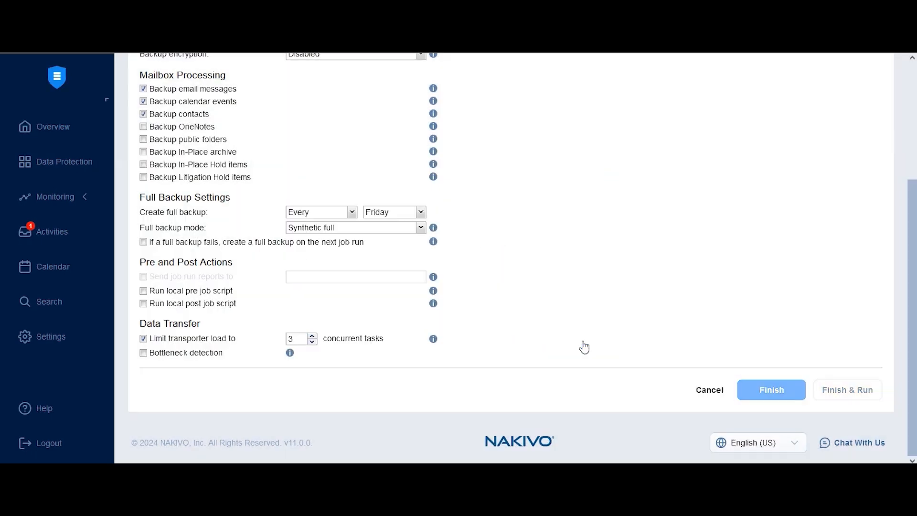
scroll(382, 330, "down", 2)
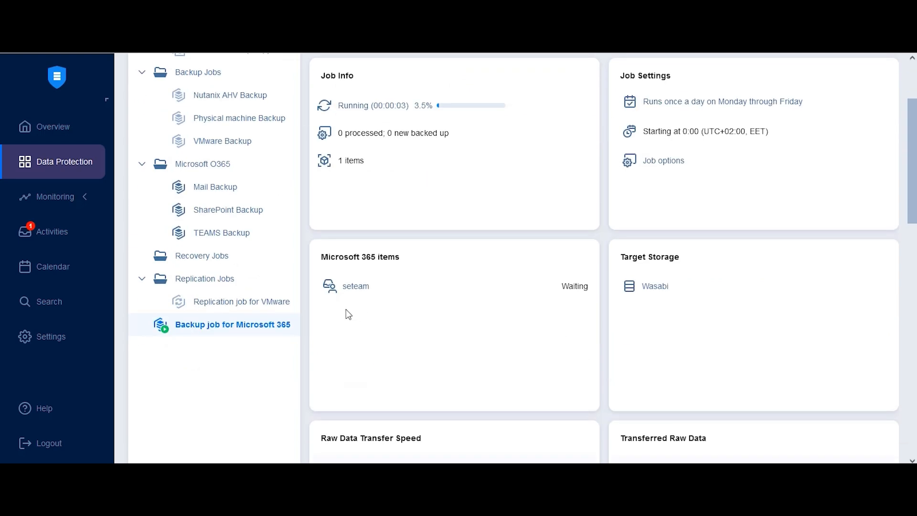